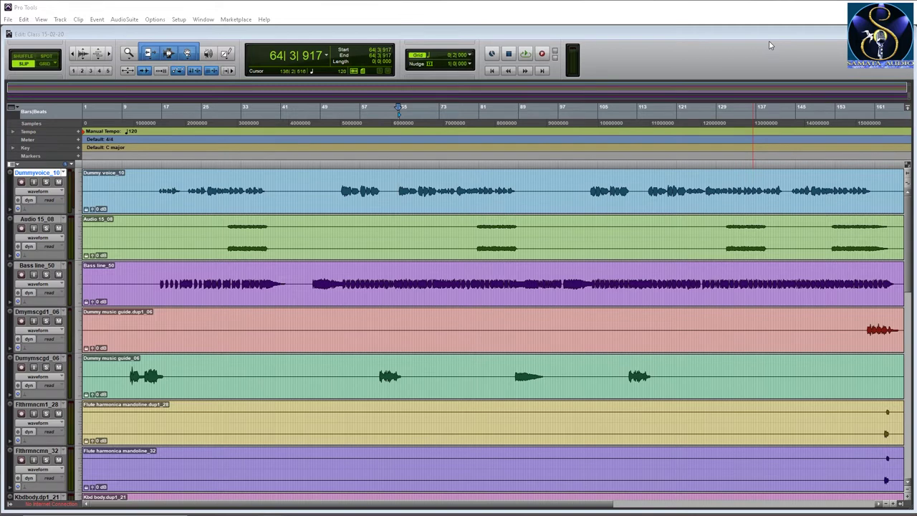
- Show the mixer and inspect the Scheps 73 and CLA-3A plug-ins inserted on the Dummy voice track
{"action": "key", "text": "ctrl+equal"}
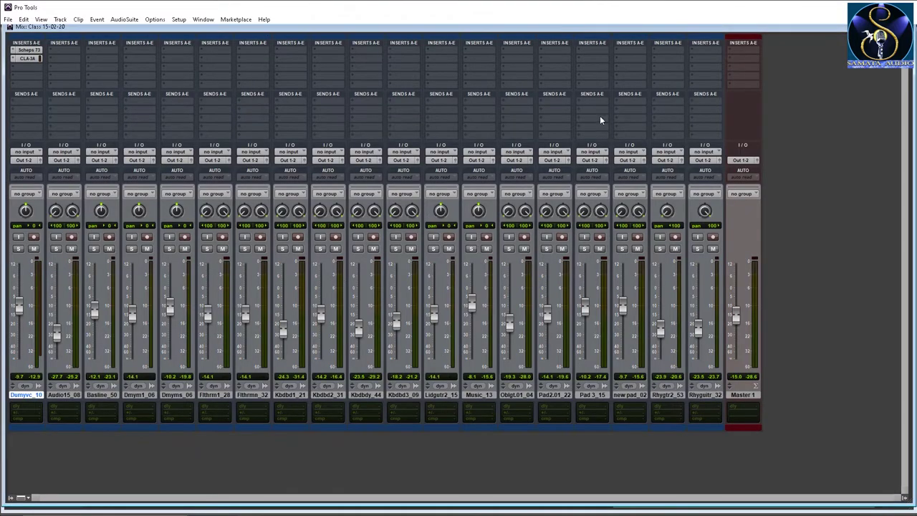
{"action": "left_click_drag", "start_coordinate": [560, 30], "coordinate": [563, 32]}
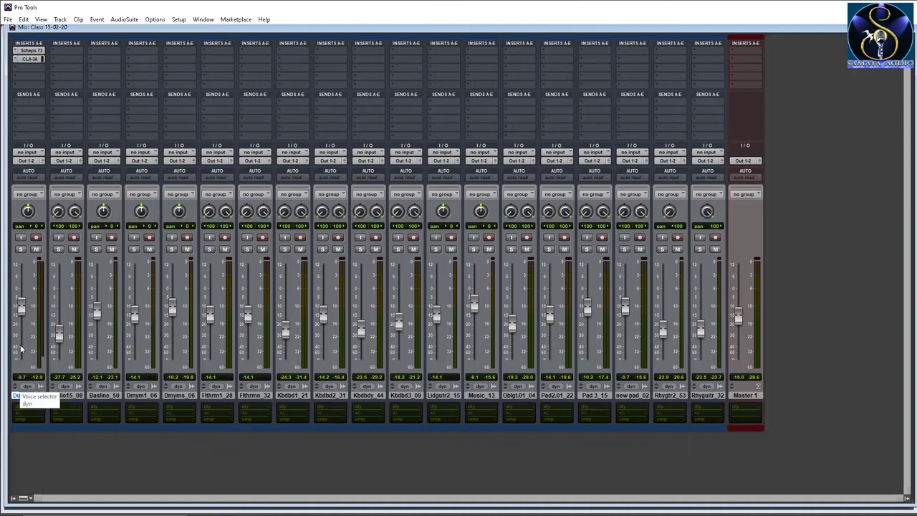
{"action": "left_click", "coordinate": [29, 50]}
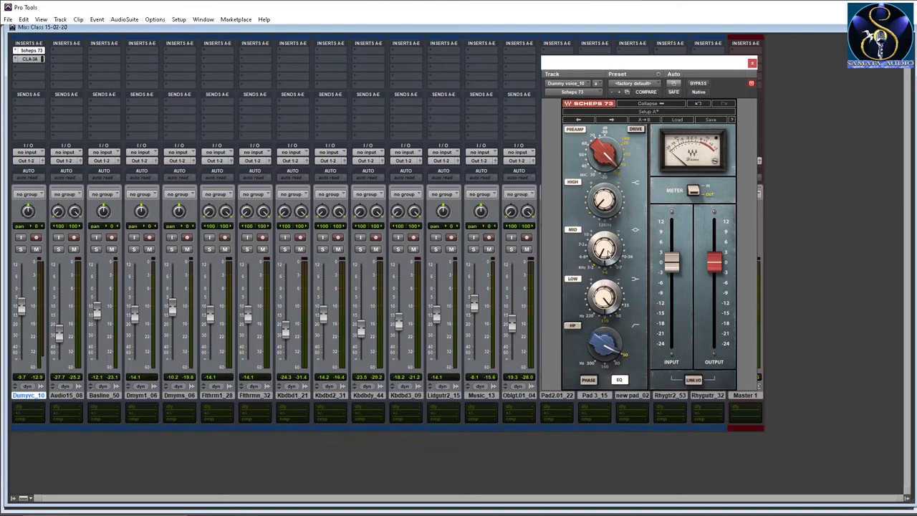
{"action": "left_click", "coordinate": [30, 60]}
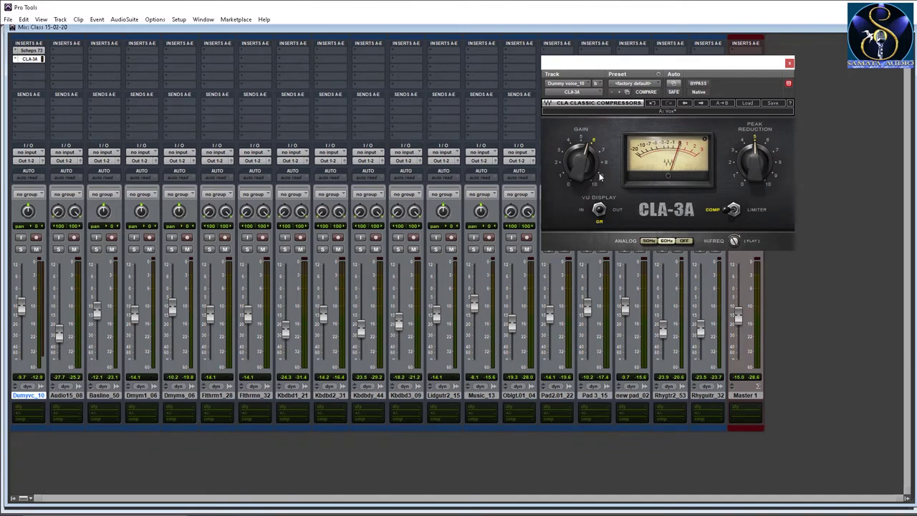
- Select about 25 bars of the Dummy voice clip from bar 64, and solo that track with its Scheps 73 plug-in open
{"action": "key", "text": "ctrl+equal"}
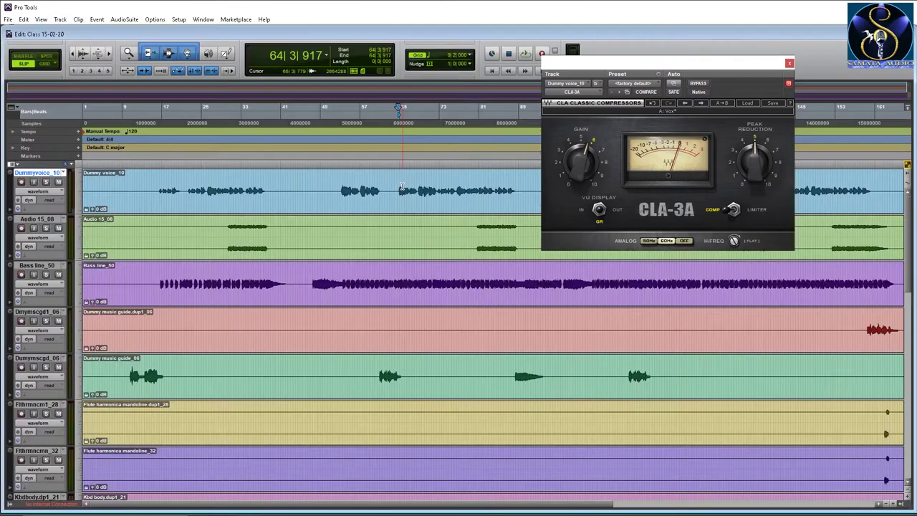
{"action": "left_click_drag", "start_coordinate": [407, 189], "coordinate": [523, 199]}
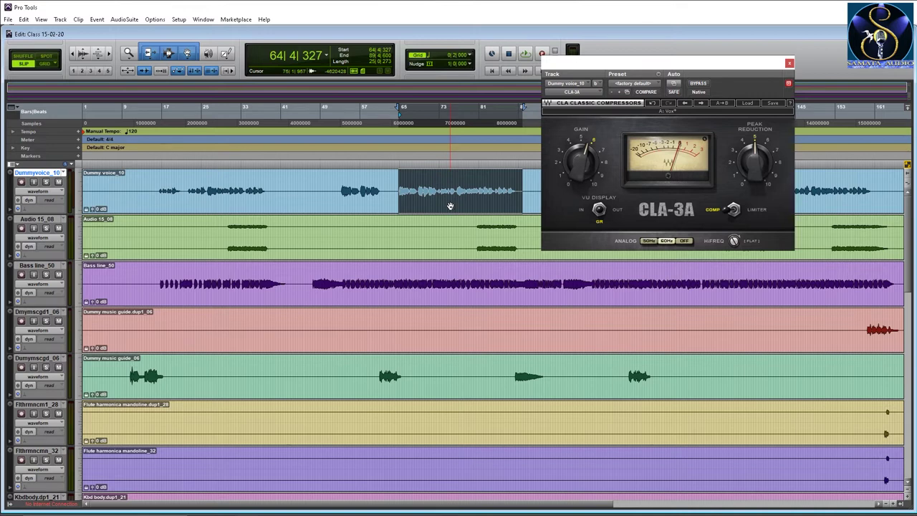
{"action": "key", "text": "ctrl+equal"}
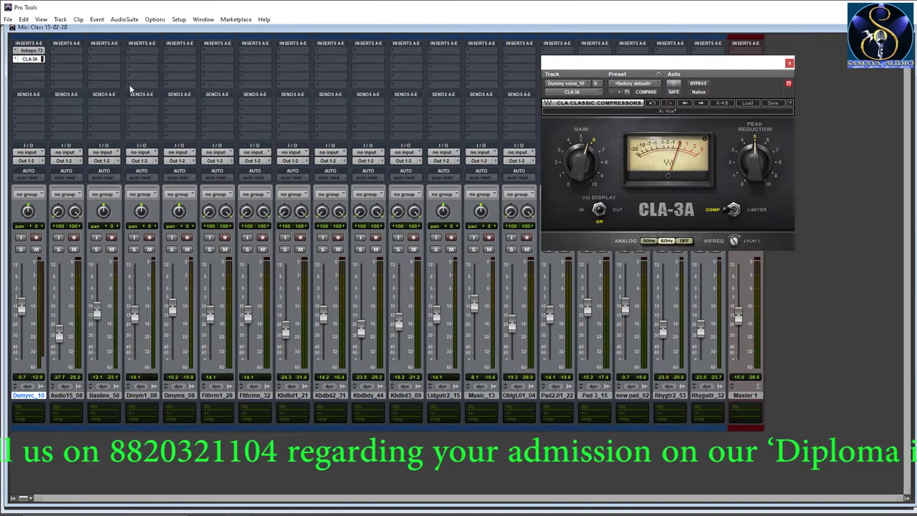
{"action": "left_click", "coordinate": [31, 51]}
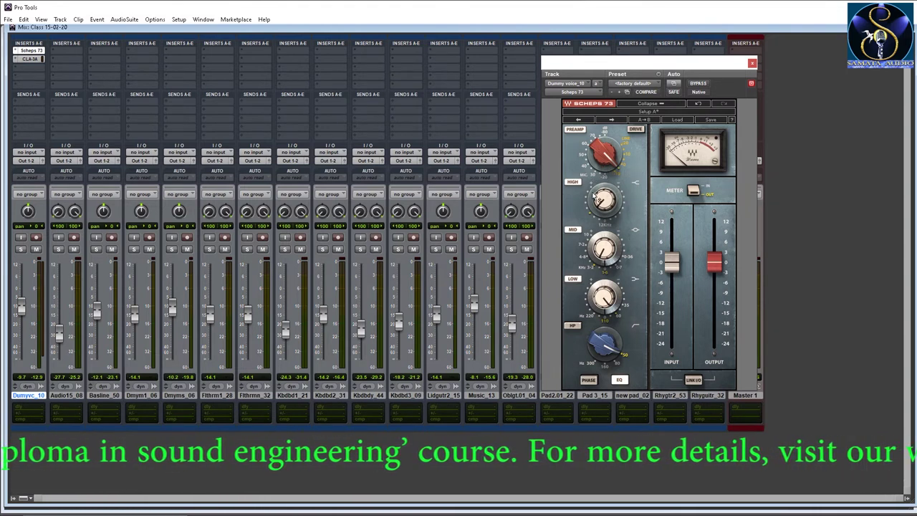
{"action": "mouse_move", "coordinate": [605, 209]}
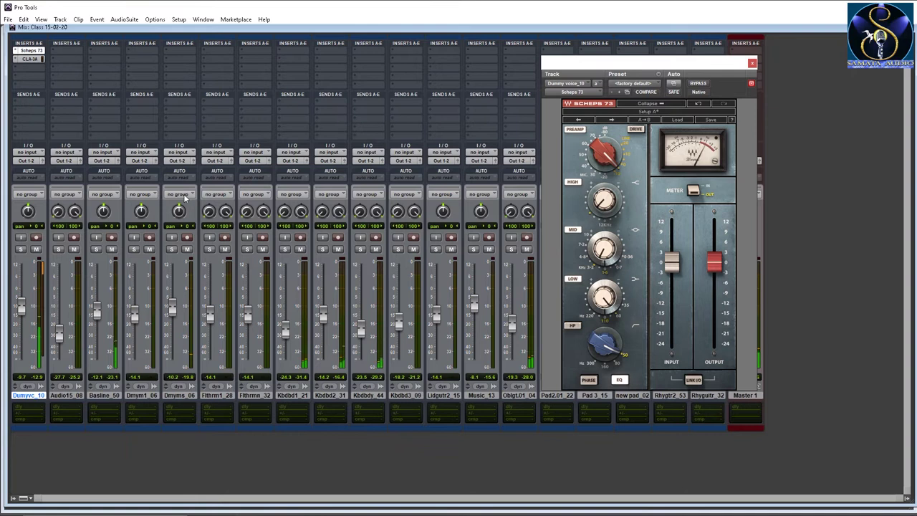
{"action": "left_click", "coordinate": [21, 248]}
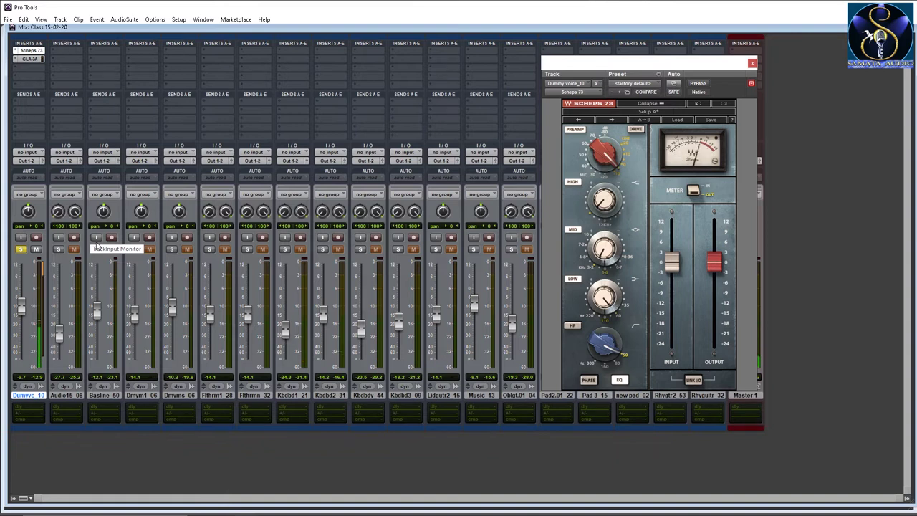
- Compare the vocal with Scheps 73 and CLA-3A bypassed and re-enabled, ending with both active and the plug-in window closed
{"action": "left_click", "coordinate": [697, 84]}
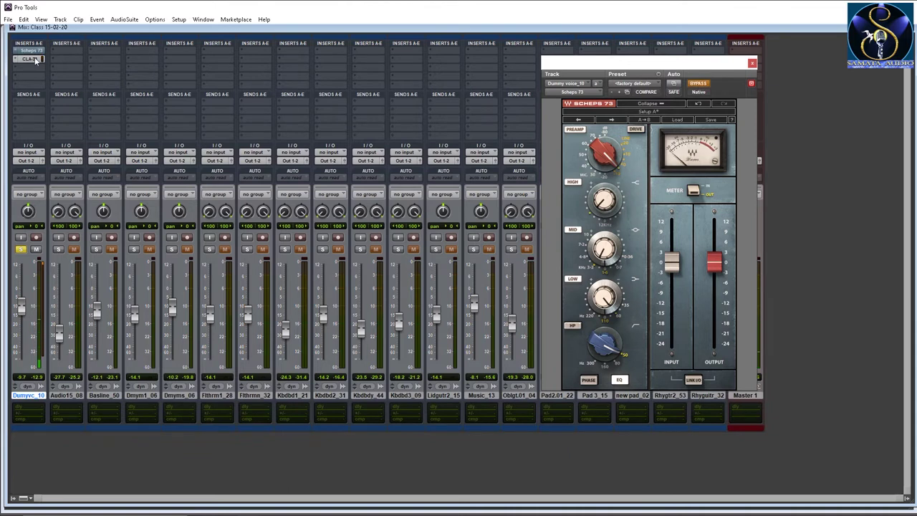
{"action": "left_click", "coordinate": [33, 59]}
{"action": "left_click", "coordinate": [699, 84]}
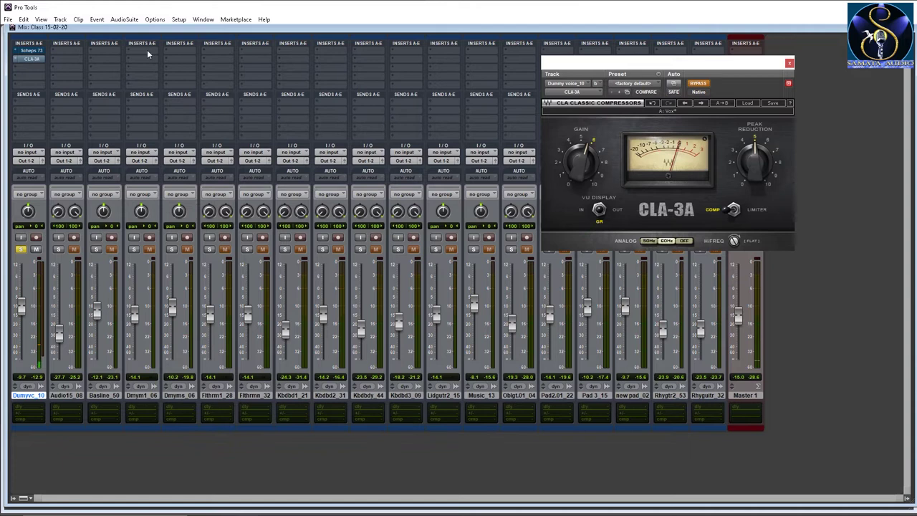
{"action": "left_click", "coordinate": [31, 50]}
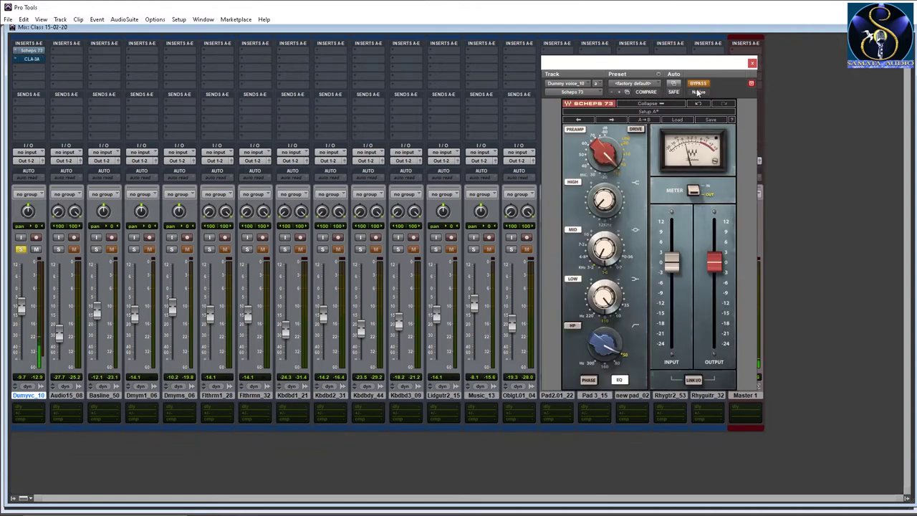
{"action": "left_click", "coordinate": [31, 59]}
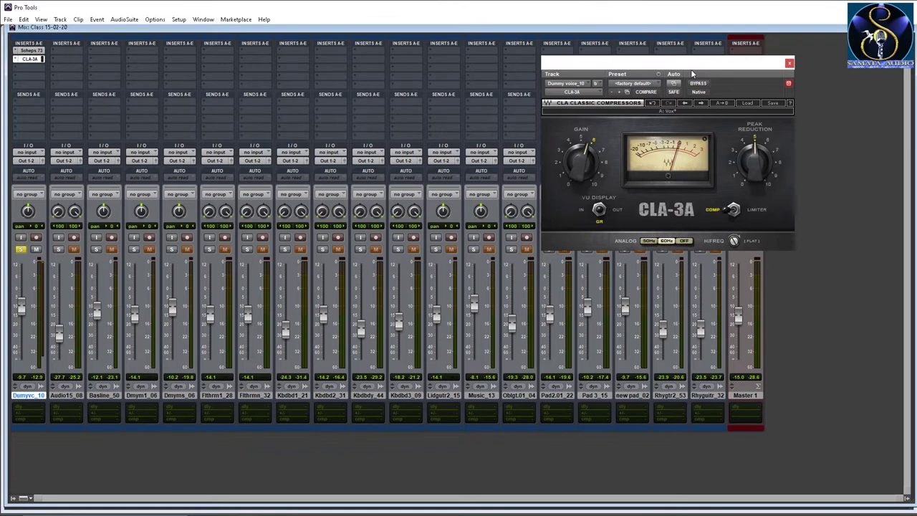
{"action": "left_click", "coordinate": [788, 64]}
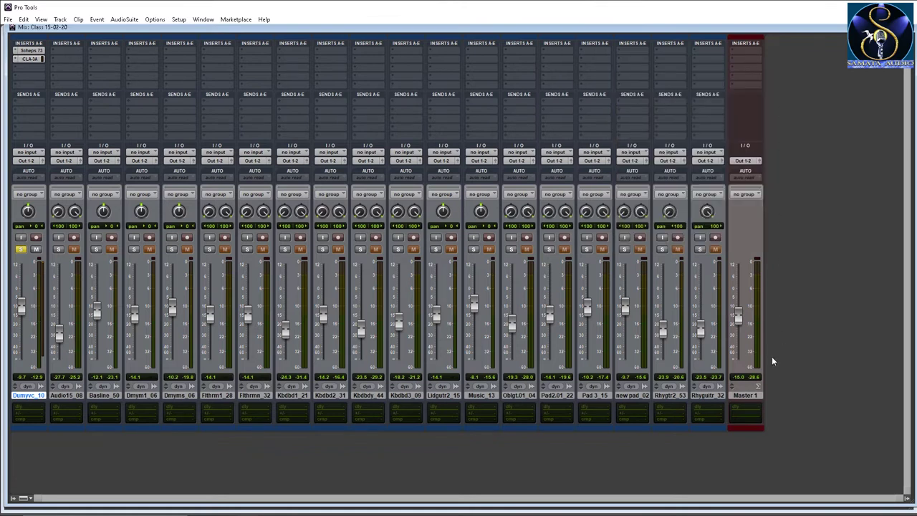
- Create two new stereo Aux Input tracks after the Master 1 track
{"action": "left_click", "coordinate": [748, 395]}
{"action": "key", "text": "ctrl+shift+n"}
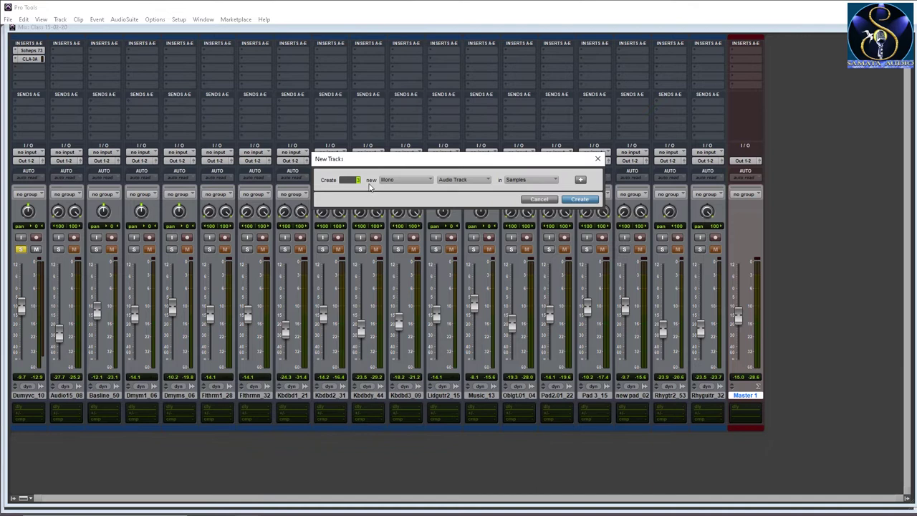
{"action": "left_click", "coordinate": [423, 183]}
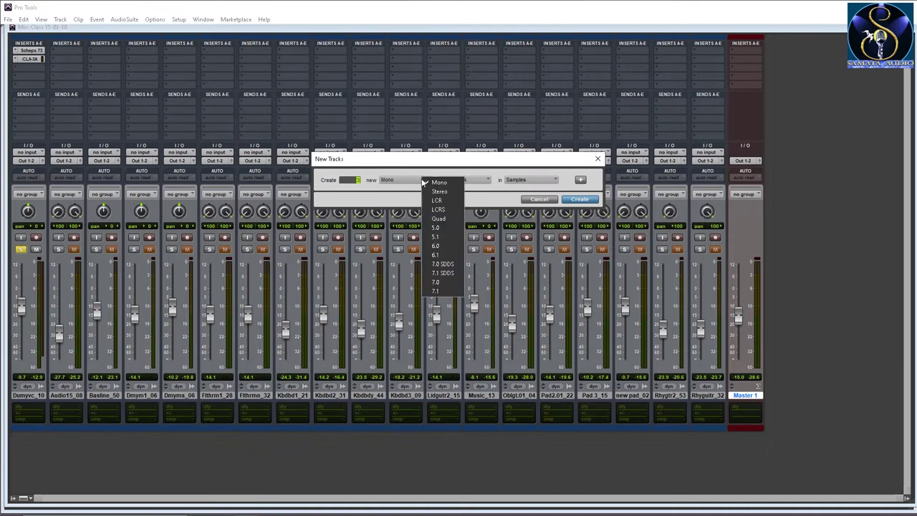
{"action": "left_click", "coordinate": [438, 192]}
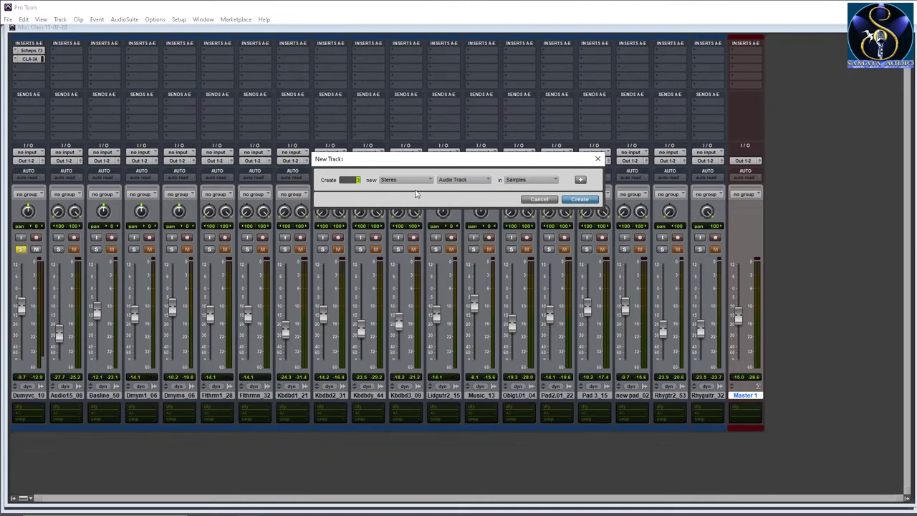
{"action": "left_click", "coordinate": [482, 182]}
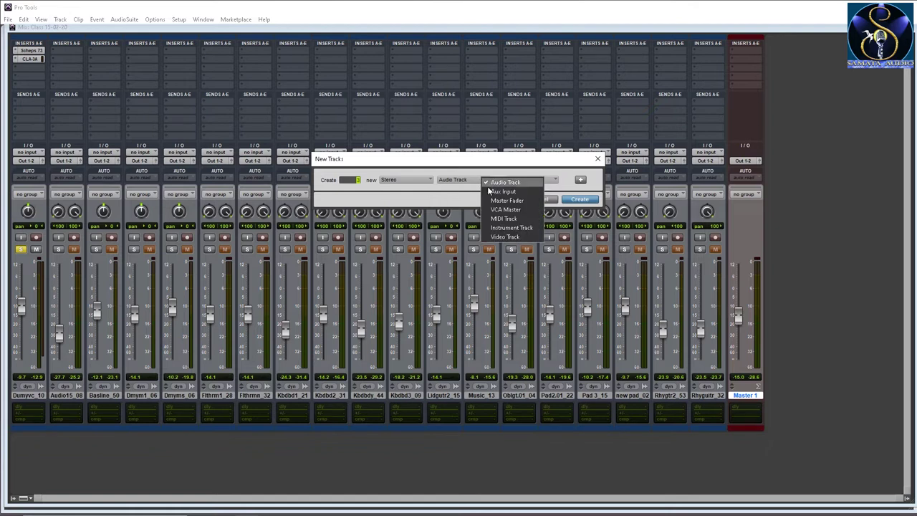
{"action": "left_click", "coordinate": [490, 191]}
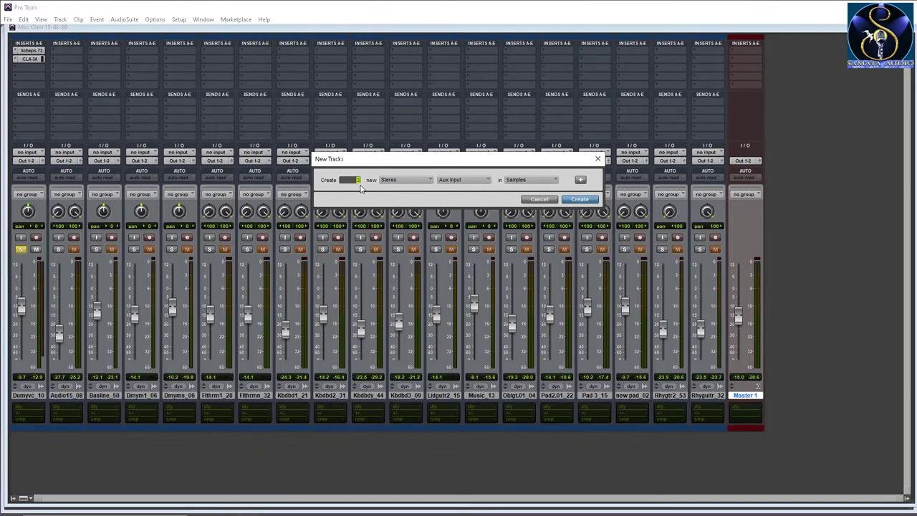
{"action": "type", "text": "32"}
{"action": "key", "text": "BackSpace"}
{"action": "type", "text": "2"}
{"action": "left_click", "coordinate": [586, 200]}
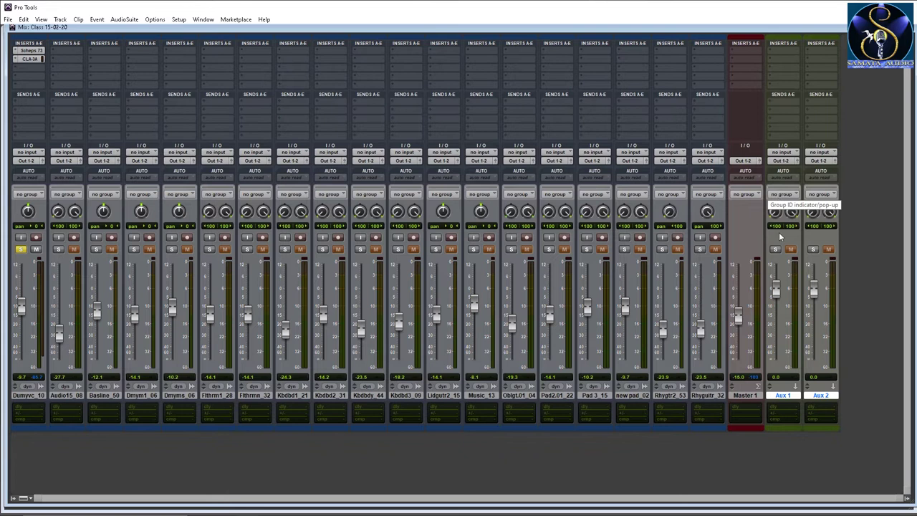
- Rename the Aux 1 track as Rev and the Aux 2 track as Dly
{"action": "double_click", "coordinate": [785, 401]}
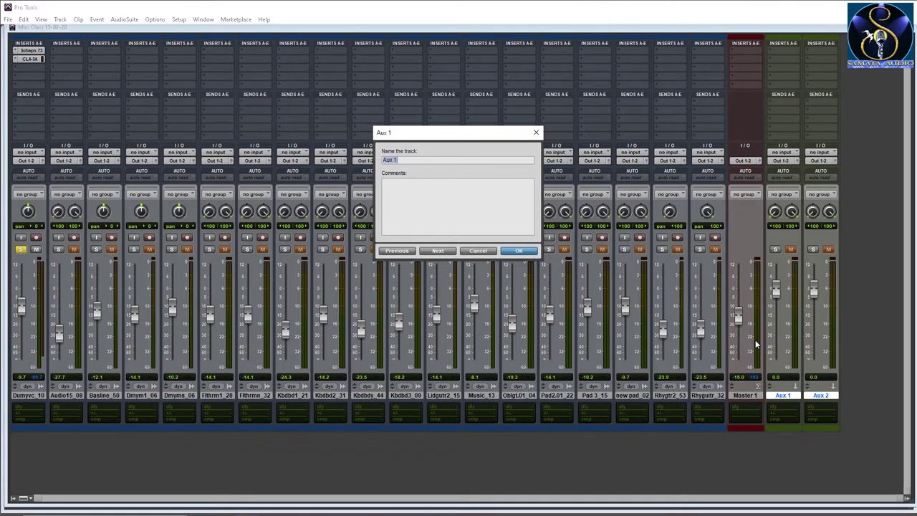
{"action": "type", "text": "Rev"}
{"action": "left_click", "coordinate": [438, 251]}
{"action": "type", "text": "Dly"}
{"action": "left_click", "coordinate": [526, 253]}
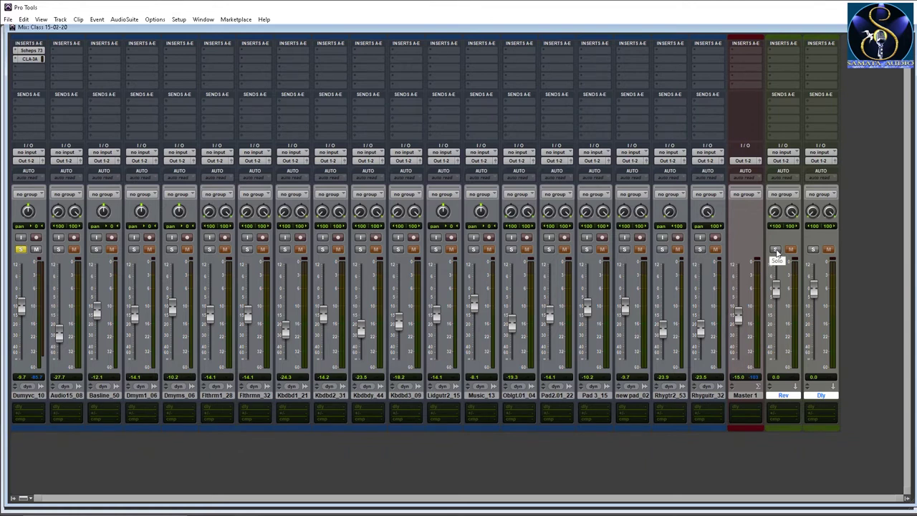
- Make the Rev and Dly tracks solo-safe, and test this by briefly soloing the Rhygtr2_53 track
{"action": "left_click", "coordinate": [776, 250], "text": "ctrl+alt+shift"}
{"action": "left_click", "coordinate": [662, 250]}
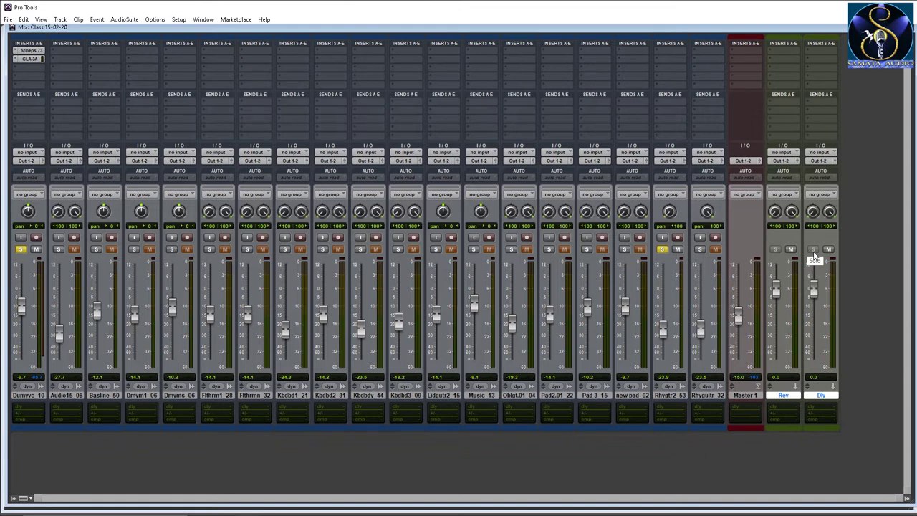
{"action": "left_click", "coordinate": [662, 249]}
- Set the input of the Rev track to Bus 3-4 (Stereo) and of the Dly track to Bus 5-6 (Stereo)
{"action": "left_click", "coordinate": [795, 156]}
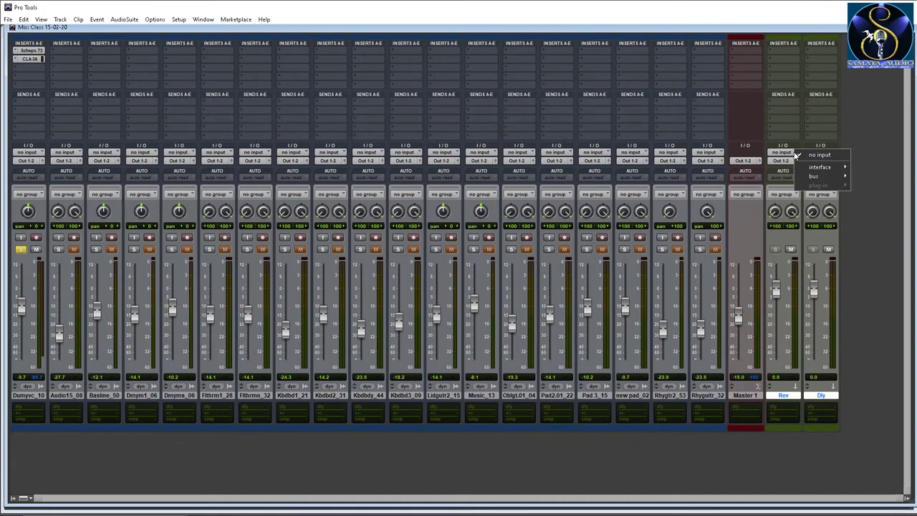
{"action": "mouse_move", "coordinate": [813, 177]}
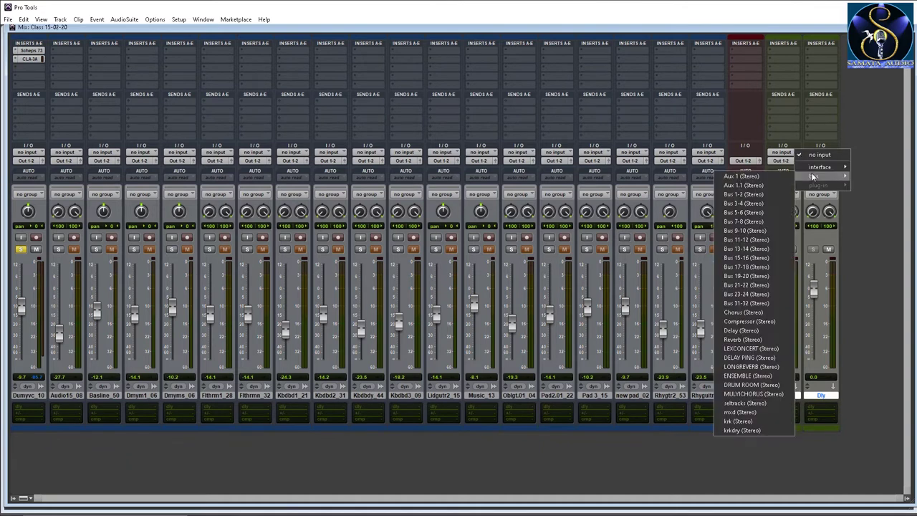
{"action": "left_click", "coordinate": [765, 202]}
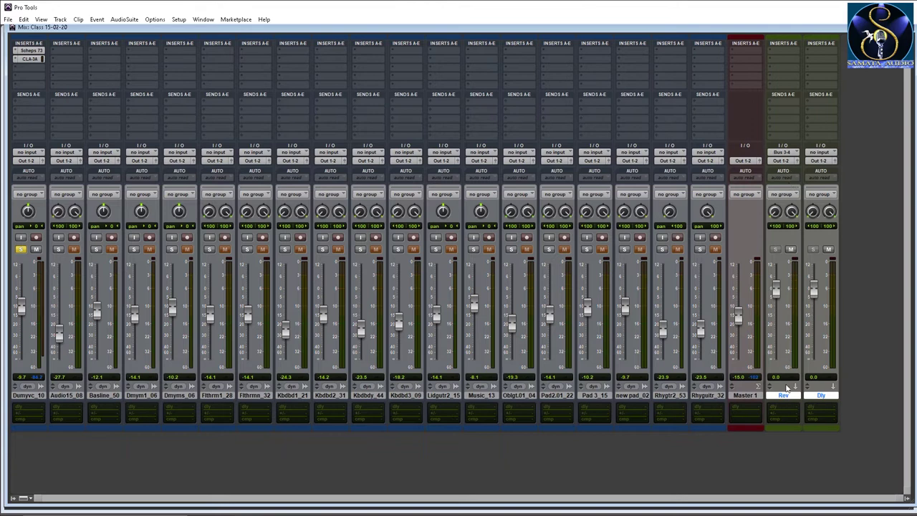
{"action": "left_click", "coordinate": [827, 153]}
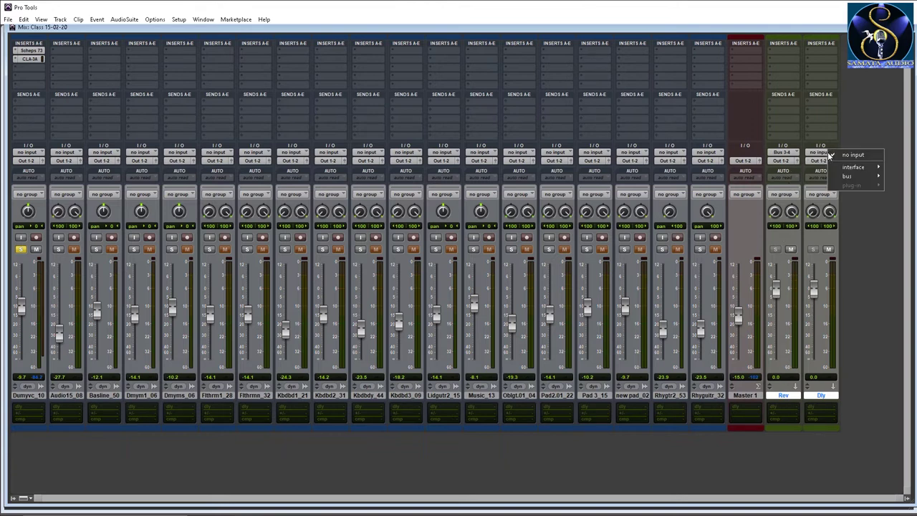
{"action": "mouse_move", "coordinate": [837, 175]}
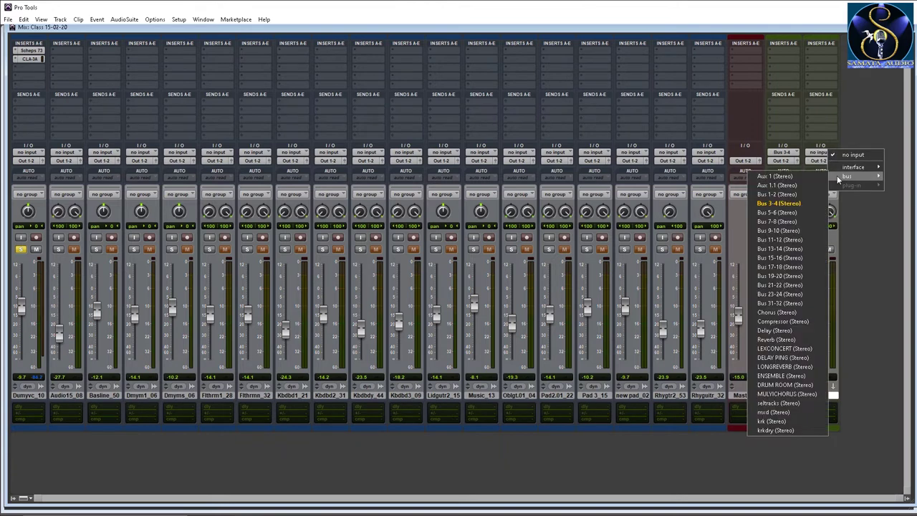
{"action": "left_click", "coordinate": [777, 212]}
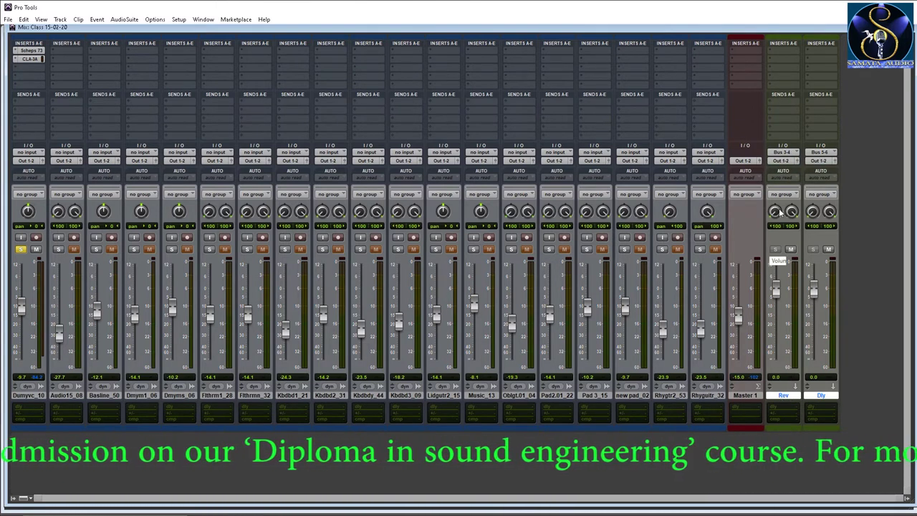
- Insert the multichannel D-Verb (stereo) reverb in the Rev track's first insert slot and move its window clear of the aux tracks
{"action": "left_click", "coordinate": [775, 48]}
{"action": "mouse_move", "coordinate": [794, 67]}
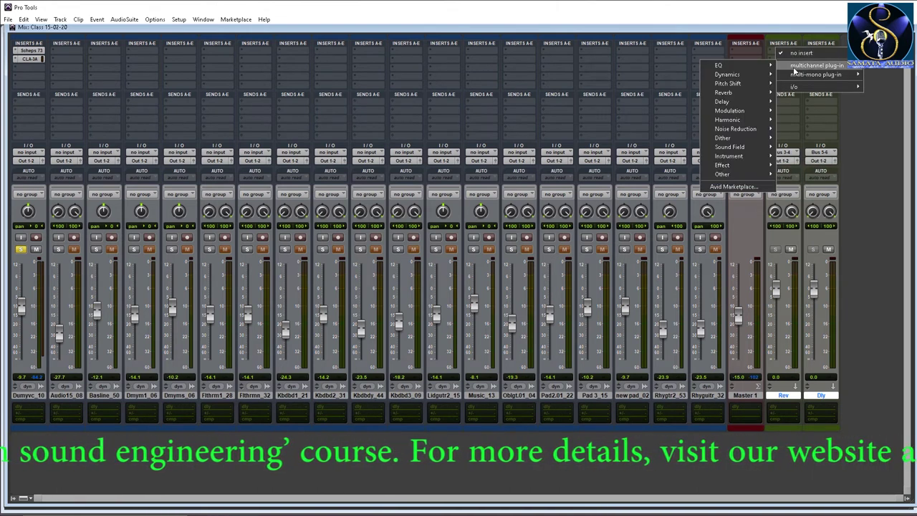
{"action": "mouse_move", "coordinate": [746, 94]}
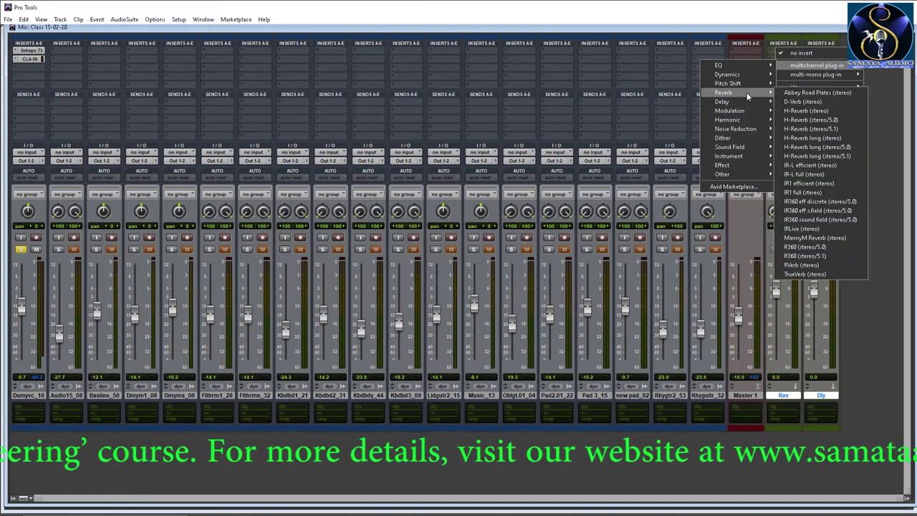
{"action": "left_click", "coordinate": [815, 101]}
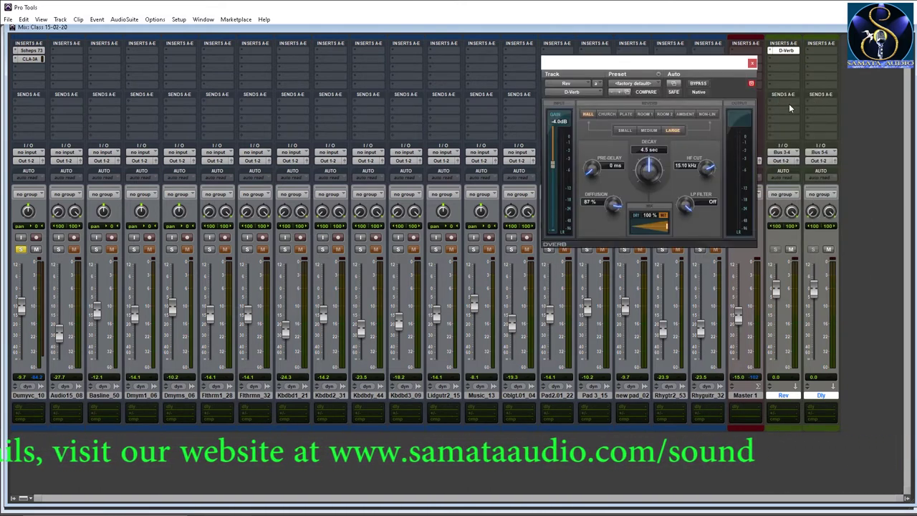
{"action": "left_click_drag", "start_coordinate": [700, 62], "coordinate": [531, 80]}
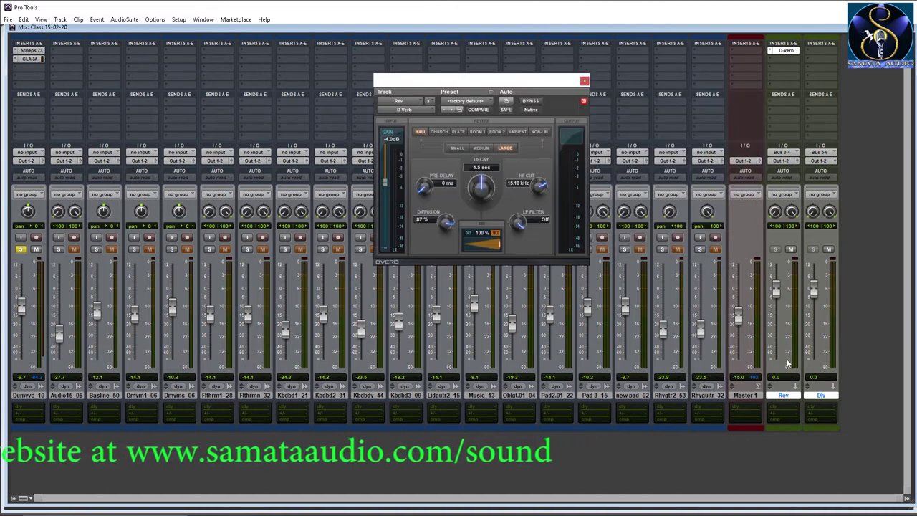
- Insert the multichannel H-Delay plug-in in the Dly track's first insert slot and close its window
{"action": "left_click", "coordinate": [809, 47]}
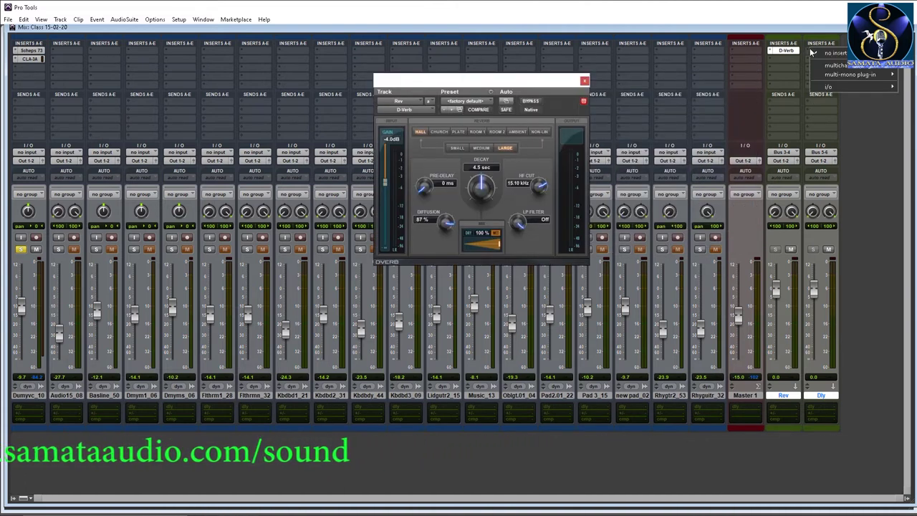
{"action": "mouse_move", "coordinate": [830, 65]}
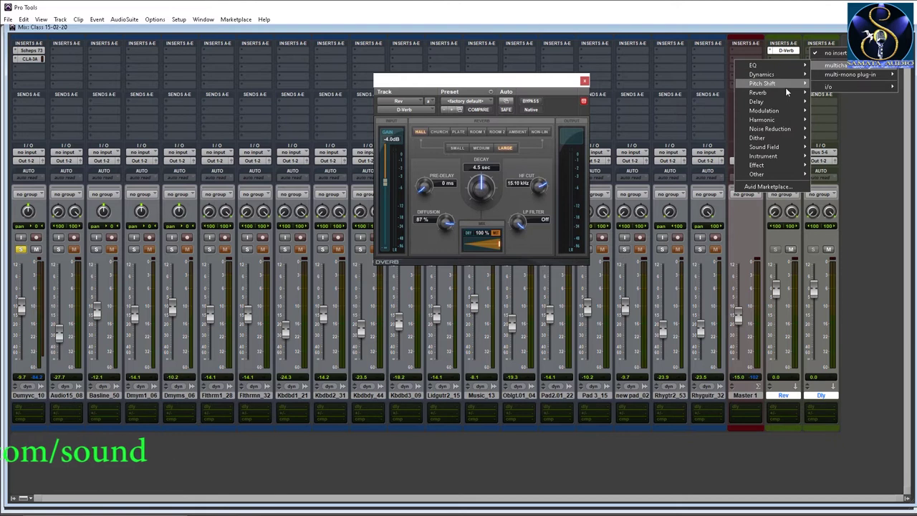
{"action": "mouse_move", "coordinate": [781, 101]}
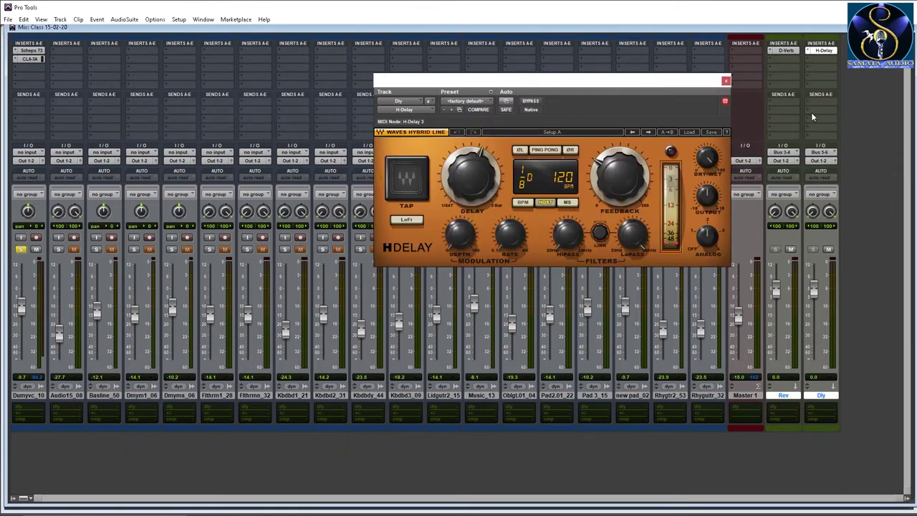
{"action": "left_click", "coordinate": [725, 81]}
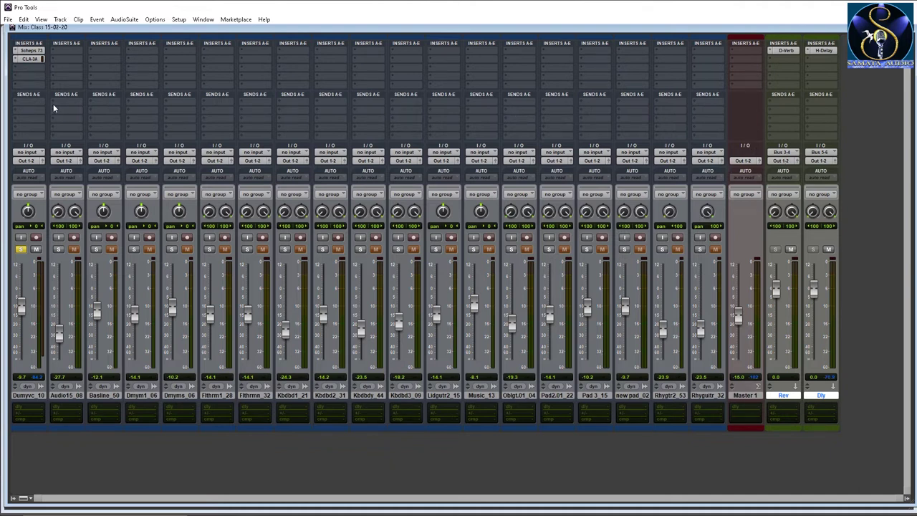
- Add a Bus 3-4 (Stereo) send in the Dumyvc_10 track's first send slot, raise its level, and close the send window
{"action": "left_click", "coordinate": [17, 106]}
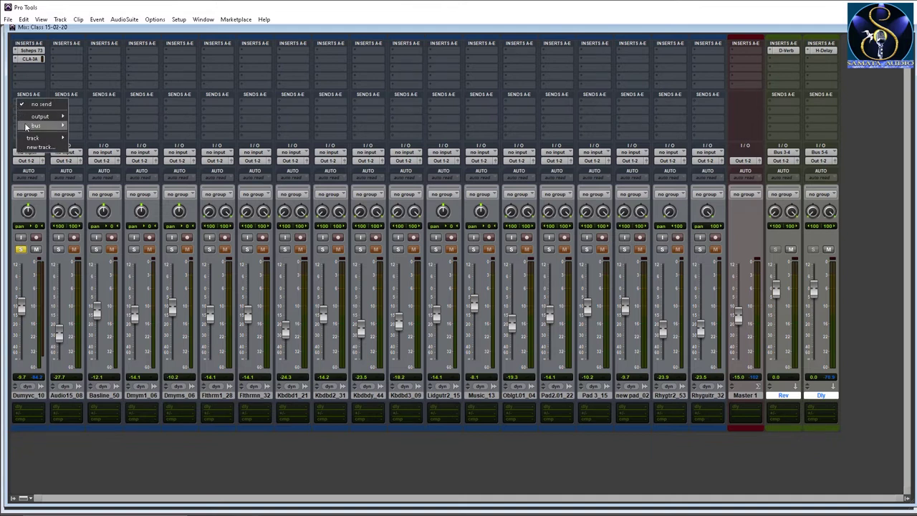
{"action": "mouse_move", "coordinate": [35, 126]}
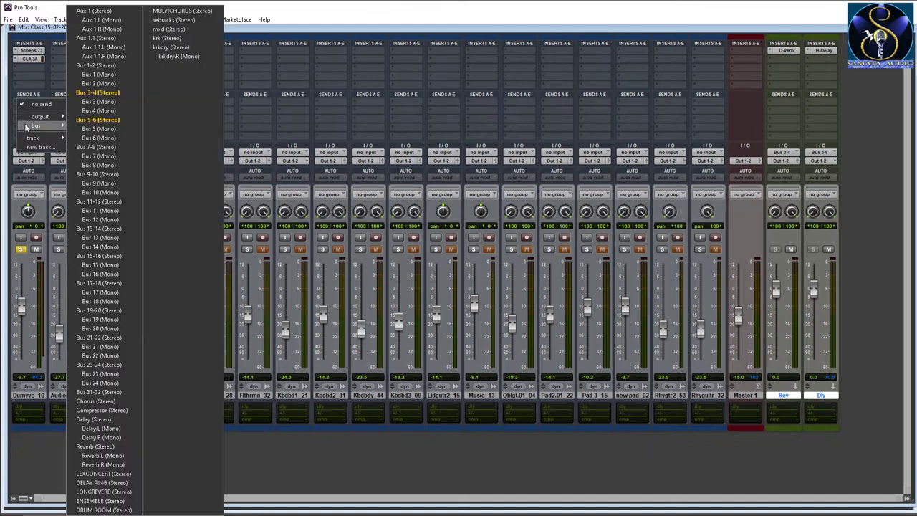
{"action": "left_click", "coordinate": [94, 93]}
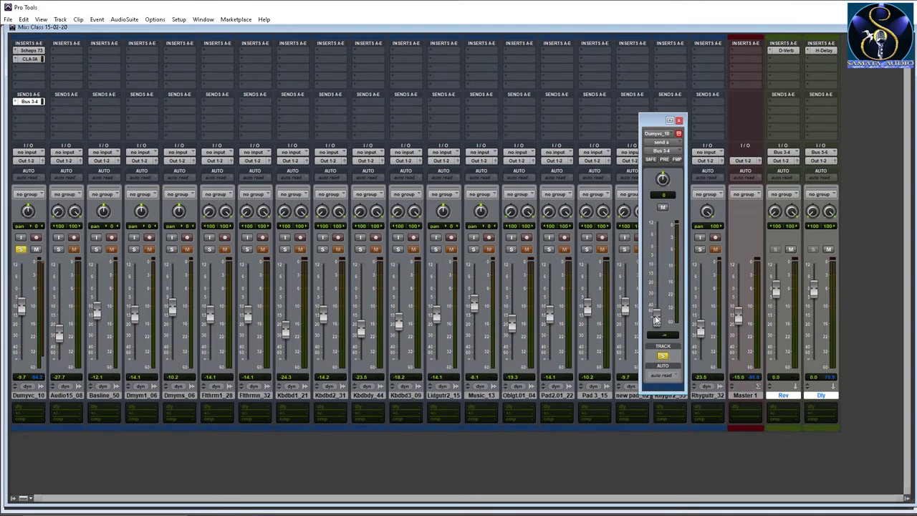
{"action": "left_click_drag", "start_coordinate": [655, 322], "coordinate": [656, 264]}
{"action": "left_click", "coordinate": [678, 122]}
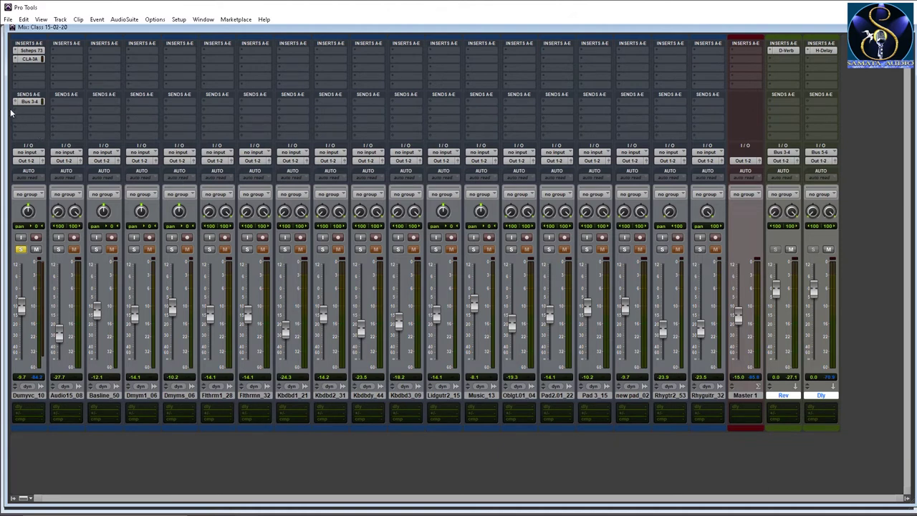
- Add a Bus 5-6 (Stereo) send in the Dumyvc_10 track's second send slot
{"action": "left_click", "coordinate": [15, 112]}
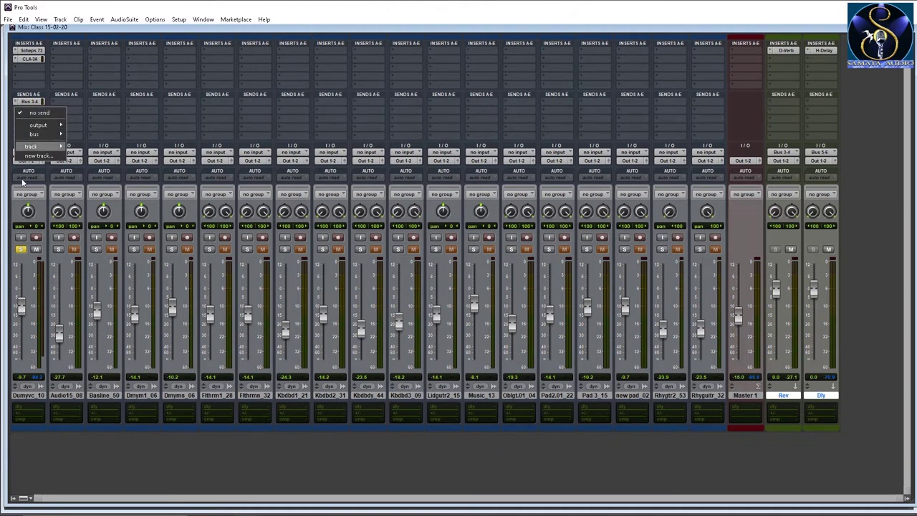
{"action": "mouse_move", "coordinate": [32, 134]}
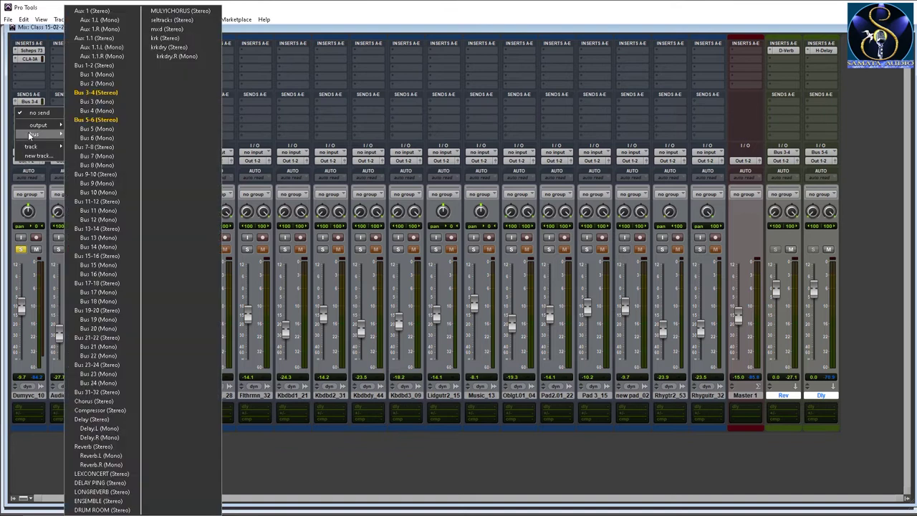
{"action": "left_click", "coordinate": [85, 130]}
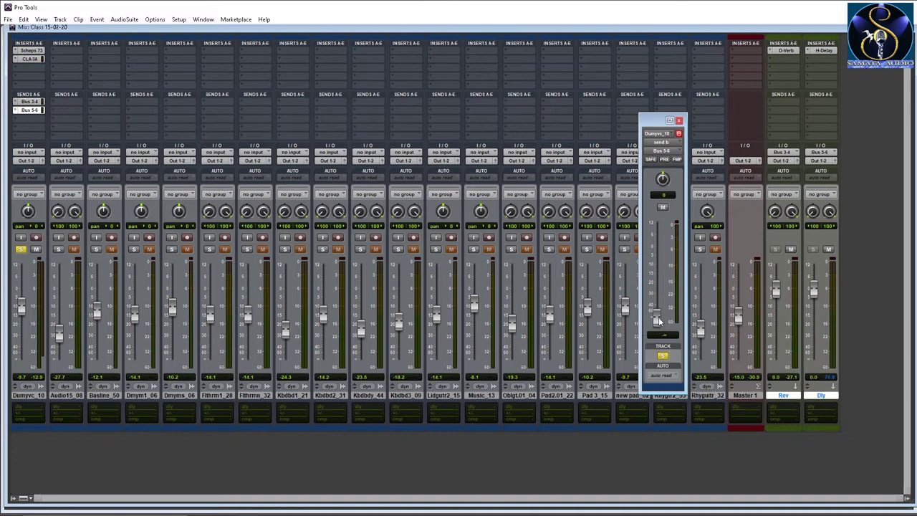
- With the Bus 3-4 send temporarily muted, raise the Bus 5-6 send to about -15 dB, fine-tune it slightly lower, and close its window
{"action": "left_click", "coordinate": [31, 104], "text": "ctrl"}
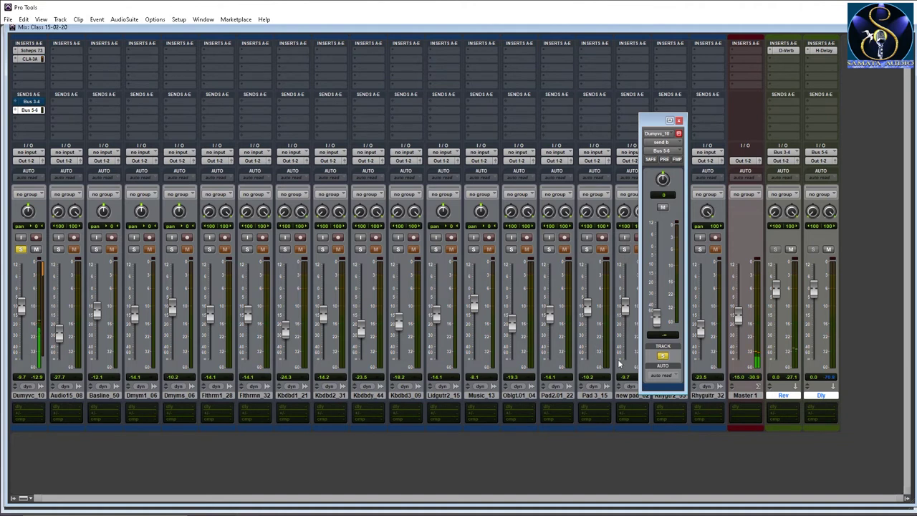
{"action": "left_click_drag", "start_coordinate": [656, 318], "coordinate": [653, 279]}
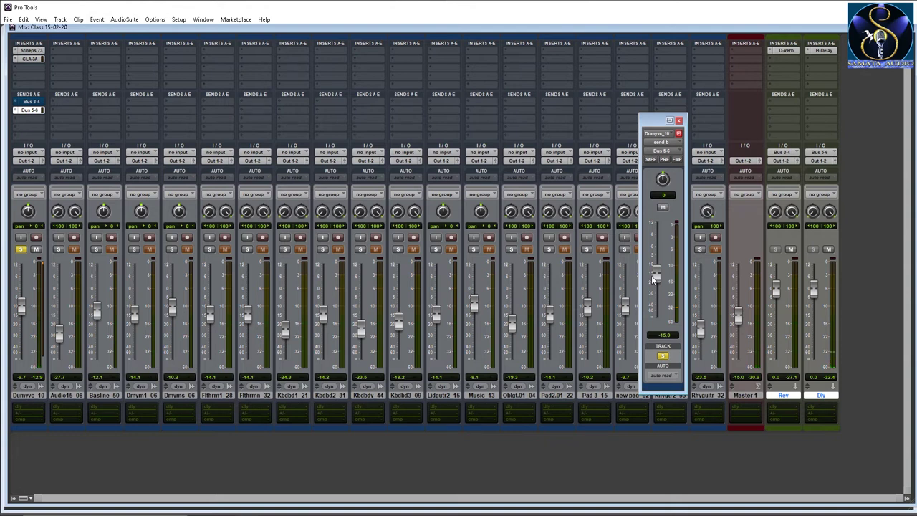
{"action": "left_click_drag", "start_coordinate": [653, 278], "coordinate": [654, 285]}
{"action": "left_click_drag", "start_coordinate": [656, 288], "coordinate": [656, 288]}
{"action": "left_click", "coordinate": [678, 120]}
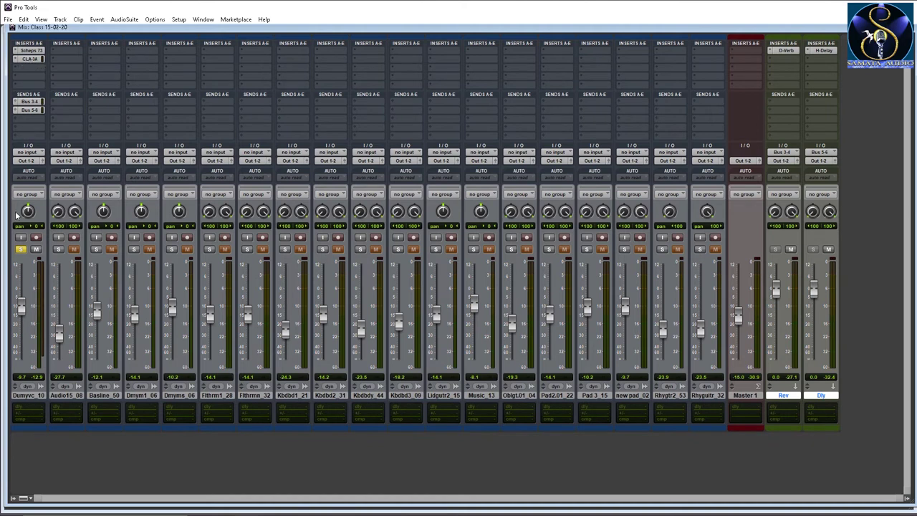
- Take the Dumyvc_10 vocal track out of solo and raise its volume fader to about -6.2 dB within the full mix
{"action": "left_click", "coordinate": [23, 250]}
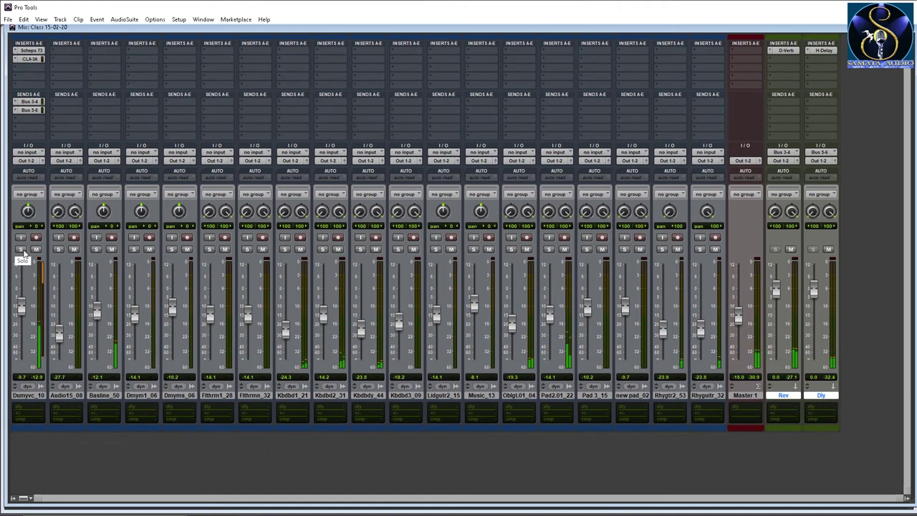
{"action": "left_click_drag", "start_coordinate": [23, 306], "coordinate": [23, 300]}
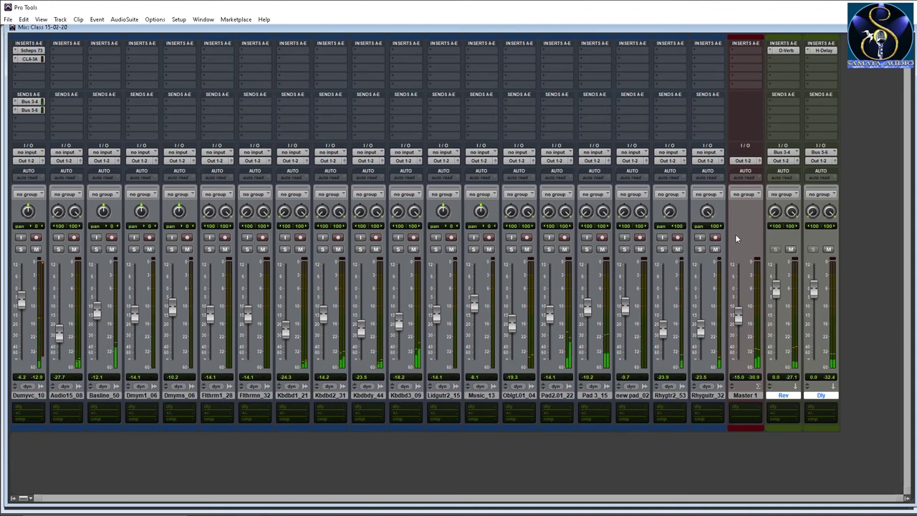